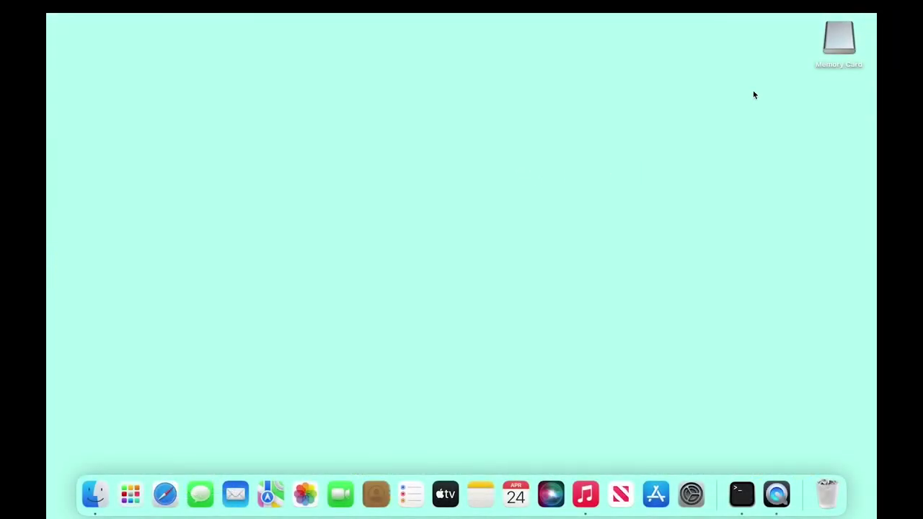
Open the memory card, then browse a new Finder window to ctera-filer-nyc > Creative > Photos > Raw.
double_click(838, 43)
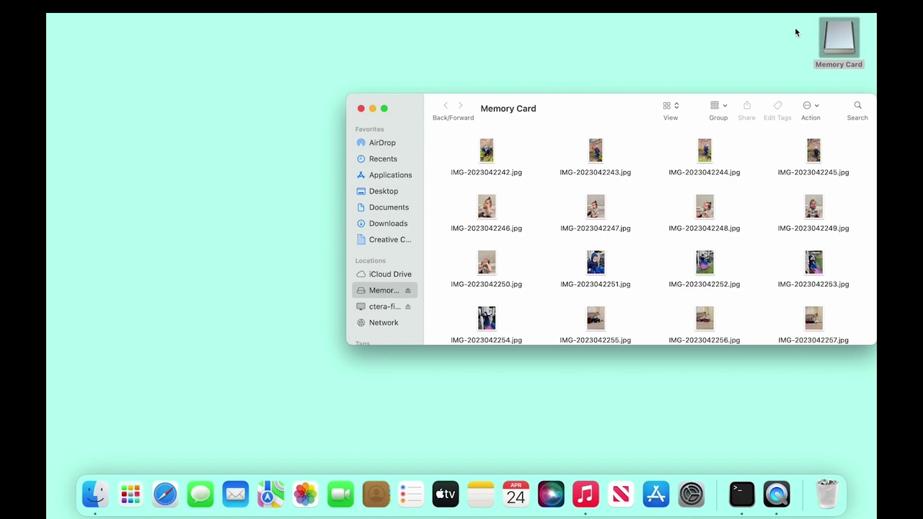
right_click(99, 509)
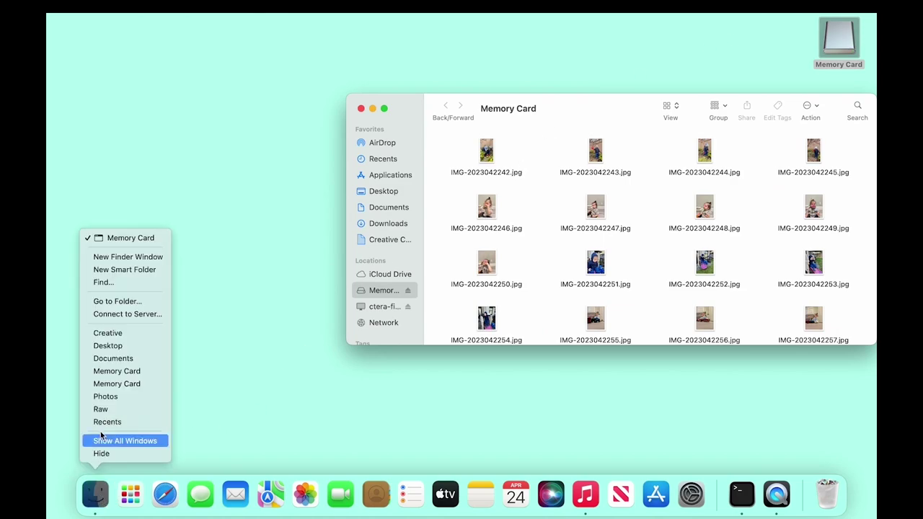
click(113, 259)
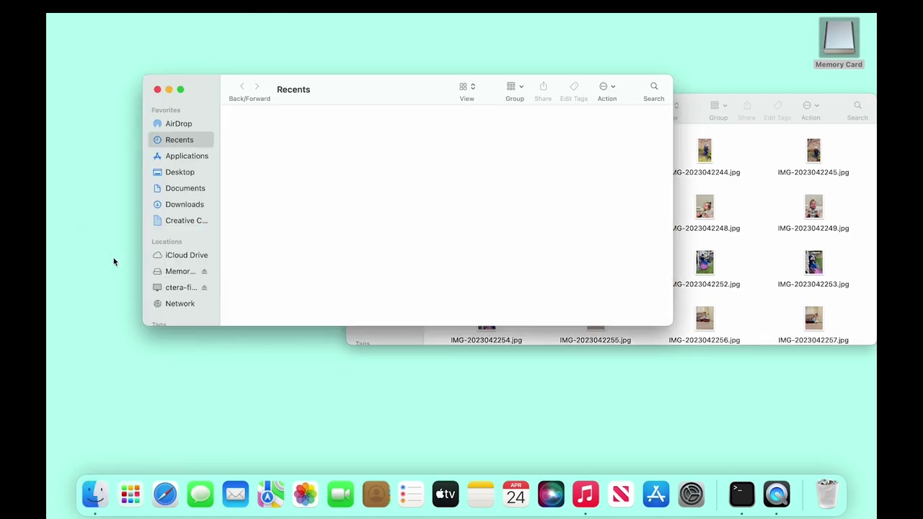
click(168, 289)
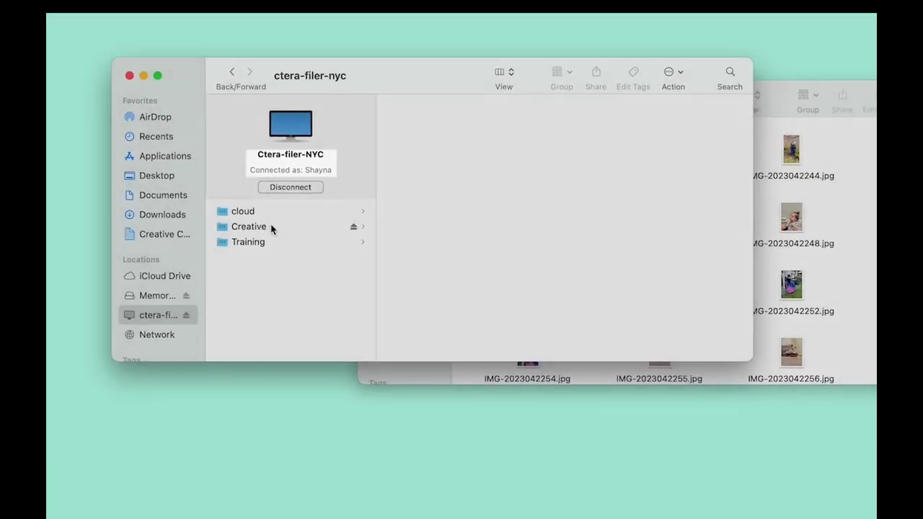
click(273, 214)
click(407, 144)
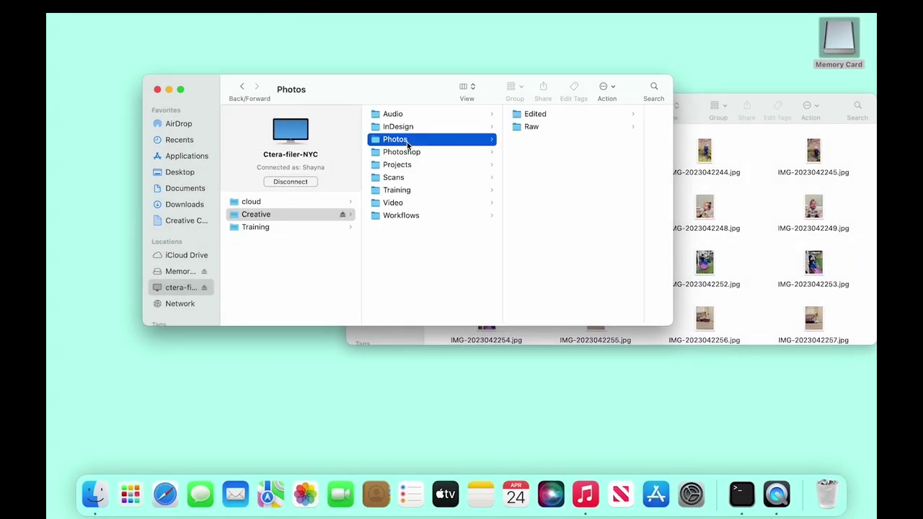
click(533, 126)
Create a new folder named 04-23-2023 inside the Raw folder.
right_click(589, 186)
click(598, 190)
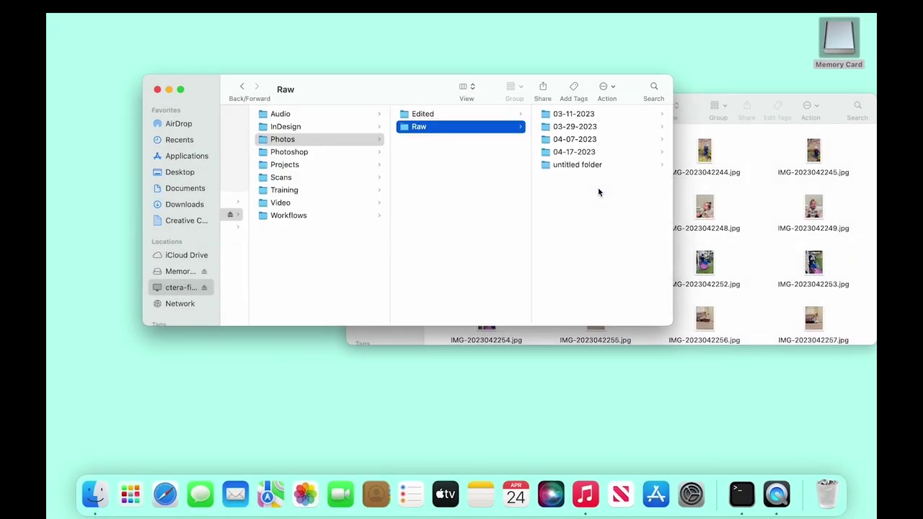
text(04-23-20)
key(Return)
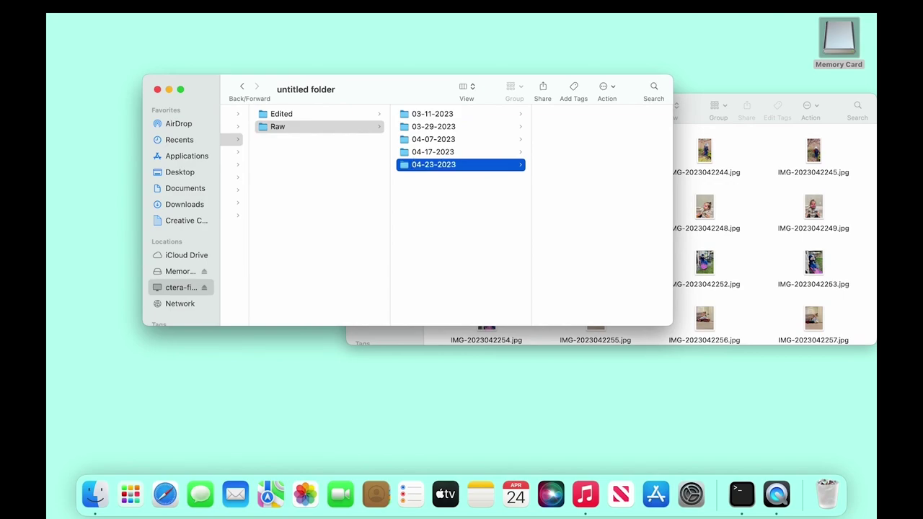
Copy all the memory card photos into the 04-23-2023 folder.
click(792, 242)
key(super+a)
mouse_move(608, 120)
mouse_down()
mouse_move(604, 165)
mouse_move(621, 232)
mouse_move(606, 148)
mouse_up()
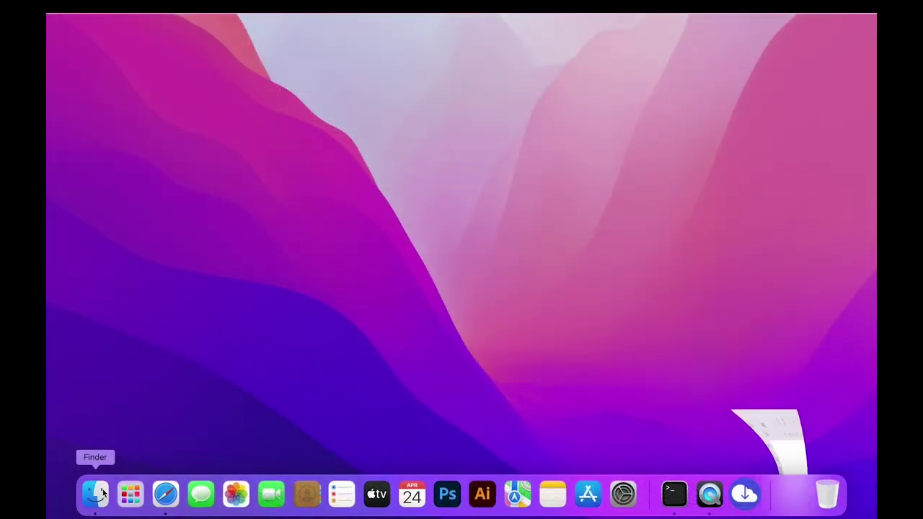
Go to ctera-filer-Berlin > Creative > Photoshop > Child Health Post and open Child In Frame.psd.
click(171, 271)
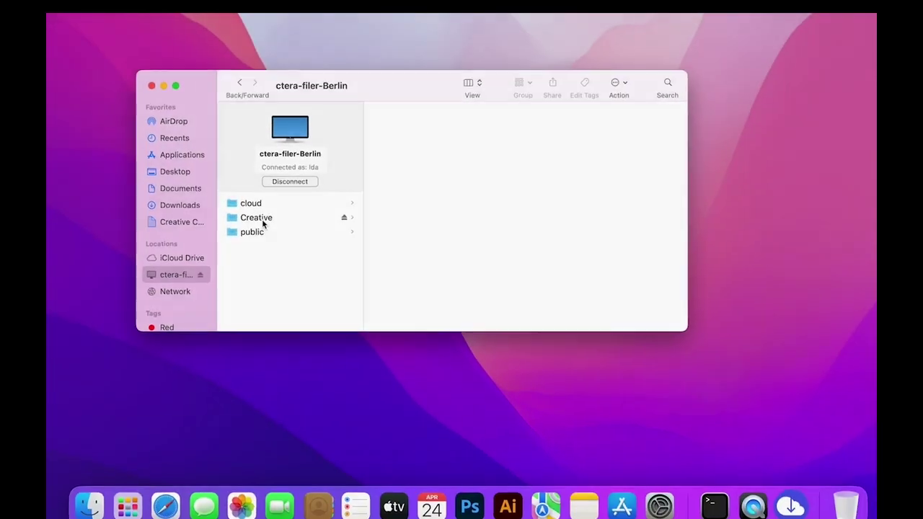
click(263, 216)
click(401, 158)
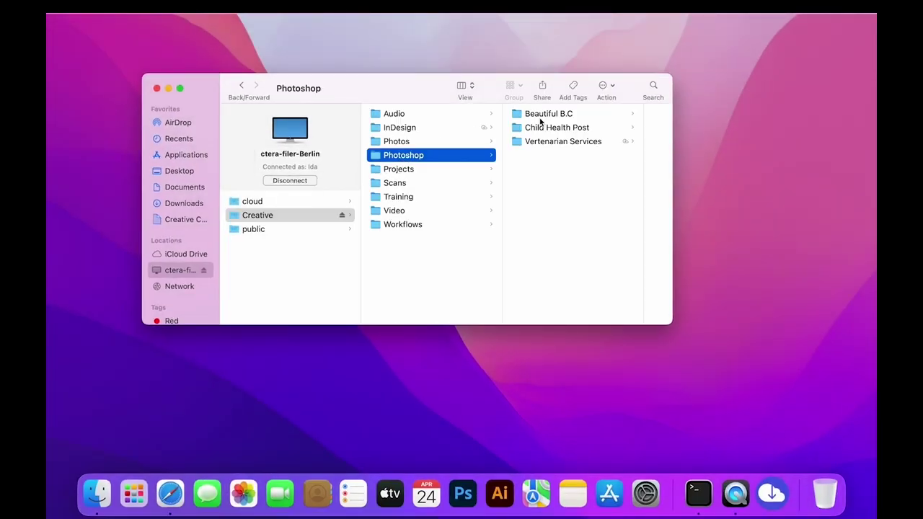
click(557, 130)
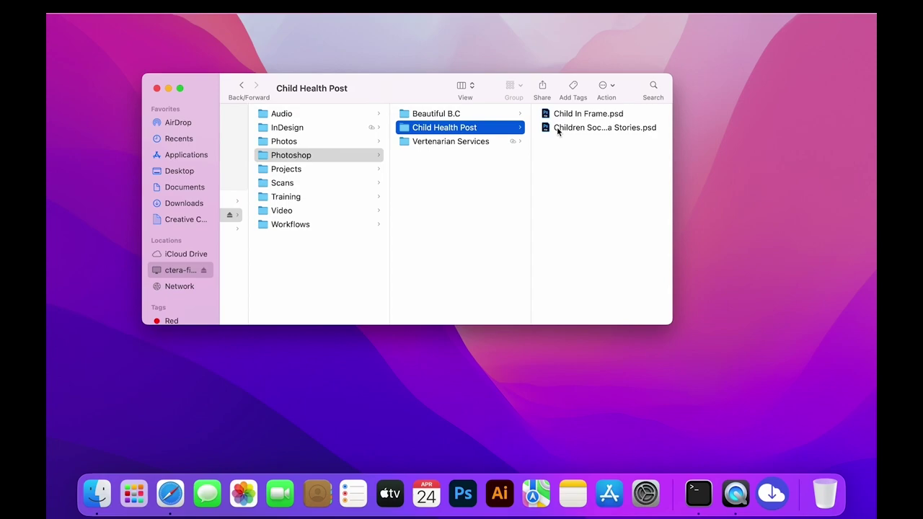
click(582, 115)
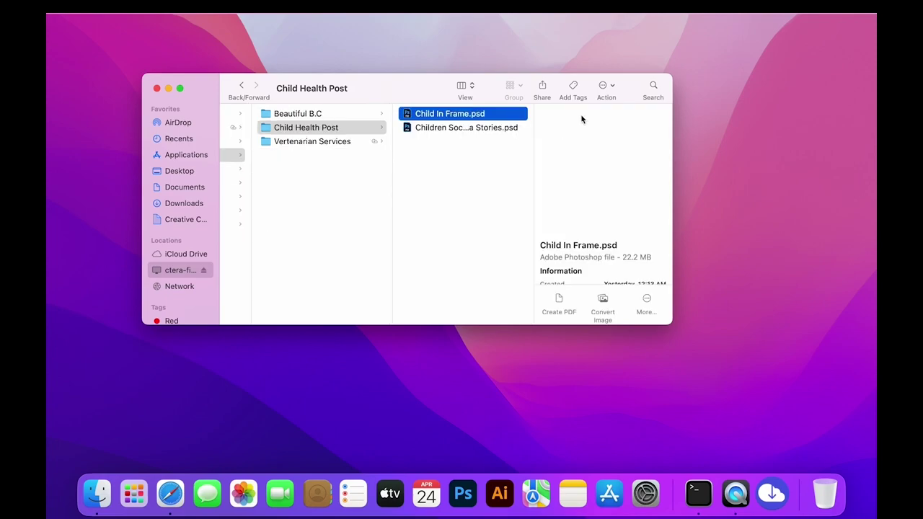
double_click(426, 116)
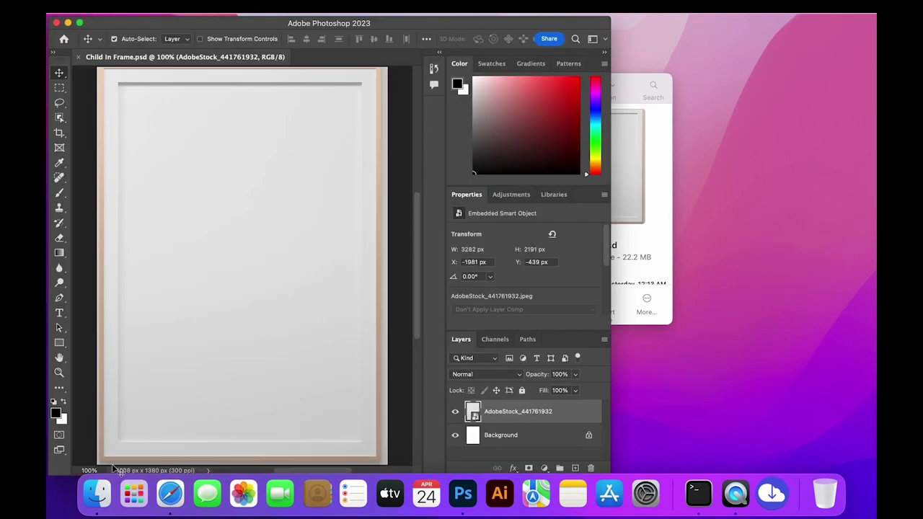
Return to Finder and go to the Photos > Raw folder.
click(631, 90)
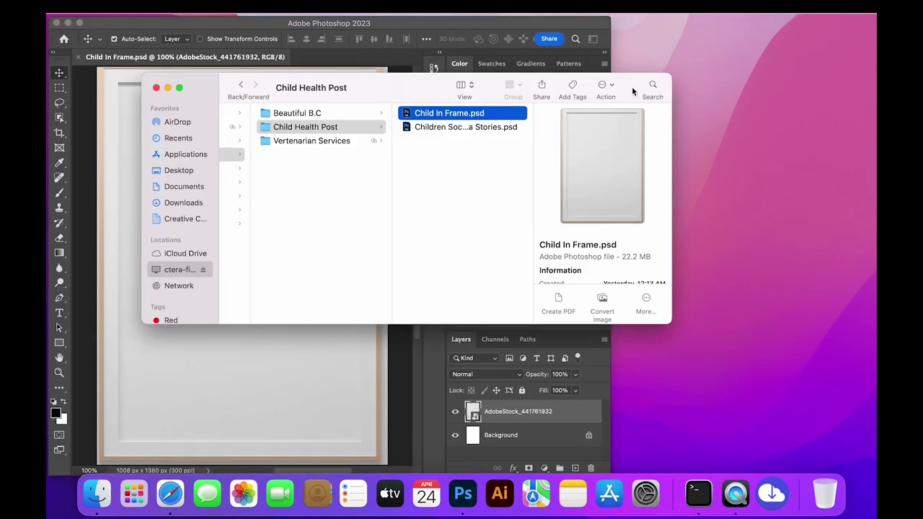
scroll(276, 150, left, 3)
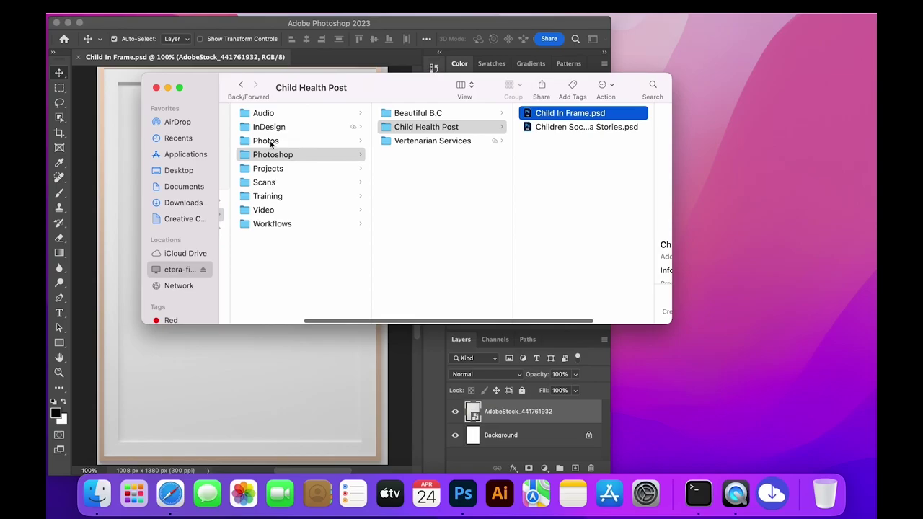
click(267, 141)
click(432, 128)
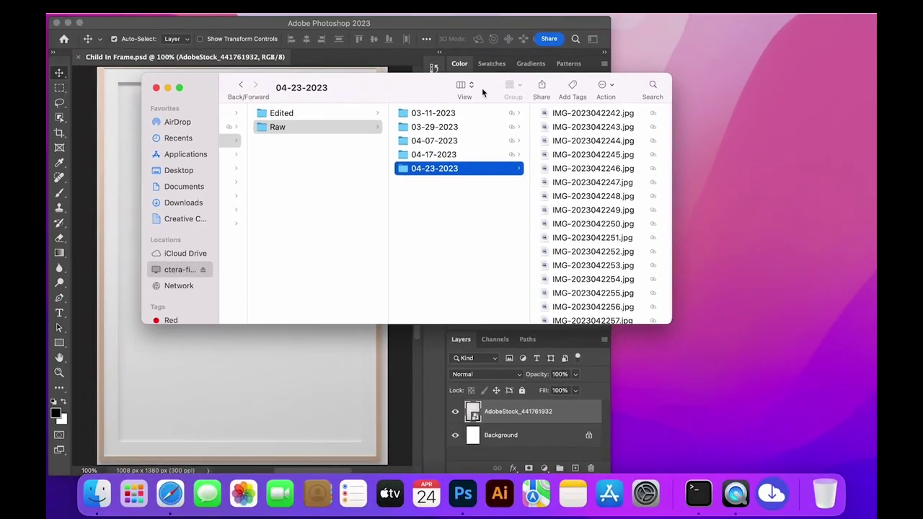
Open the 04-23-2023 folder and preview IMG-2023042251.jpg and another child photo.
mouse_move(402, 89)
mouse_down()
mouse_move(467, 84)
mouse_move(593, 108)
mouse_move(524, 78)
mouse_up()
click(698, 125)
click(580, 234)
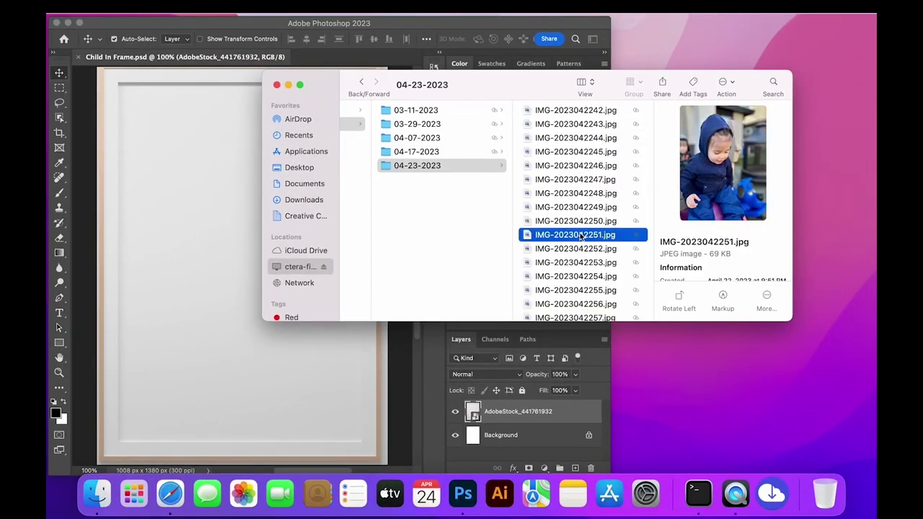
scroll(580, 232, down, 3)
click(580, 228)
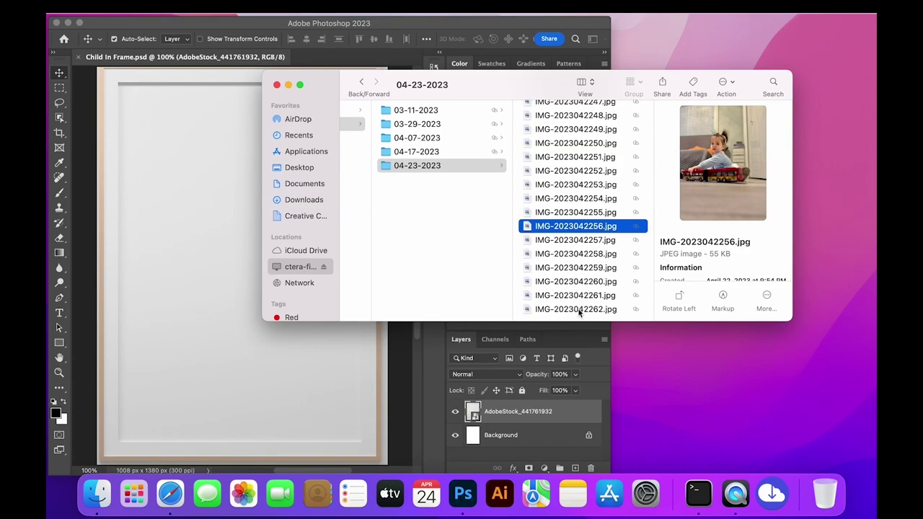
Place IMG-2023042262.jpg onto the Child In Frame canvas and confirm the placement.
click(577, 308)
drag(576, 309, 204, 312)
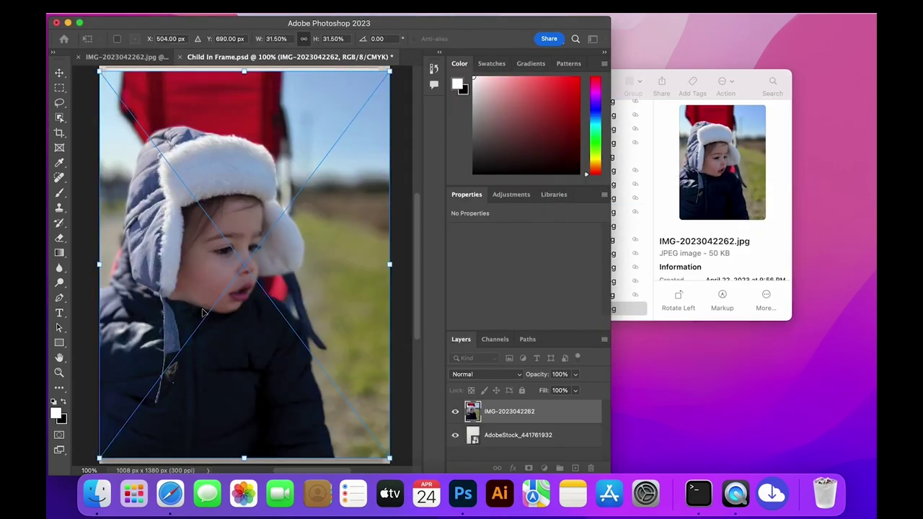
key(Return)
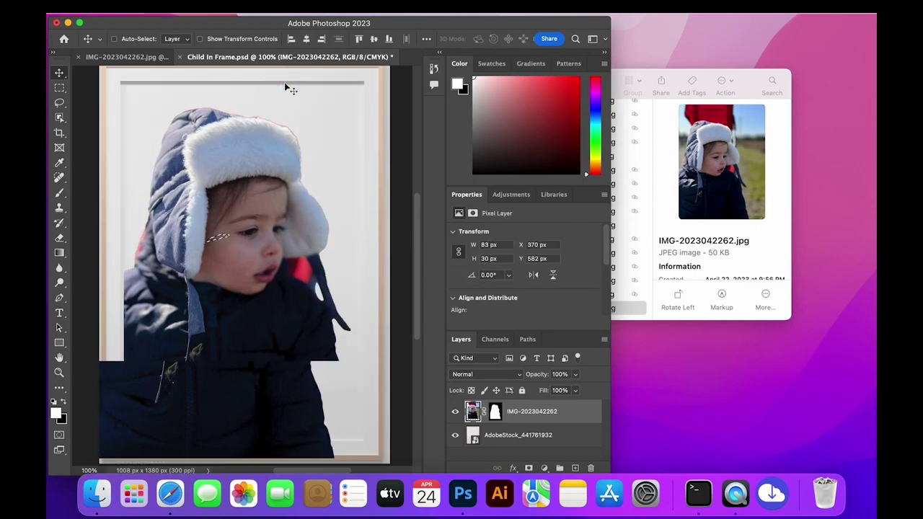
key(ctrl)
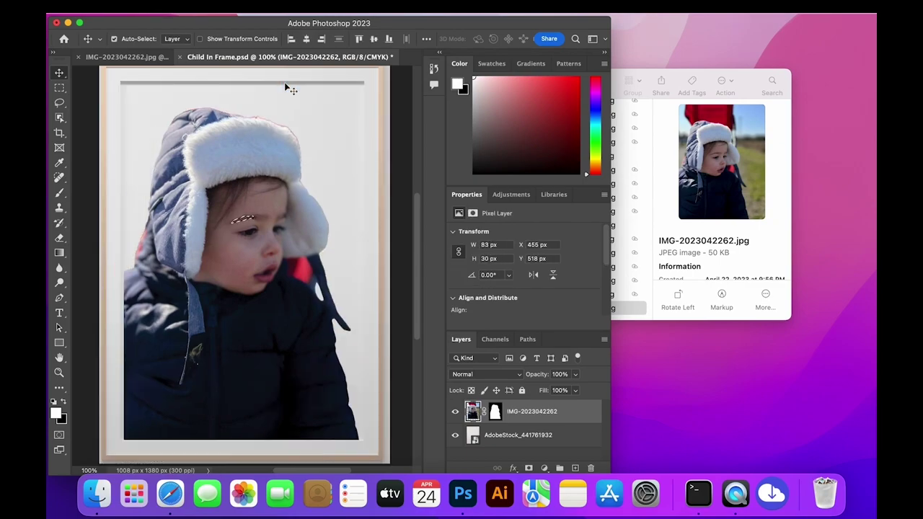
Save Child In Frame.psd with the new child photo.
click(130, 7)
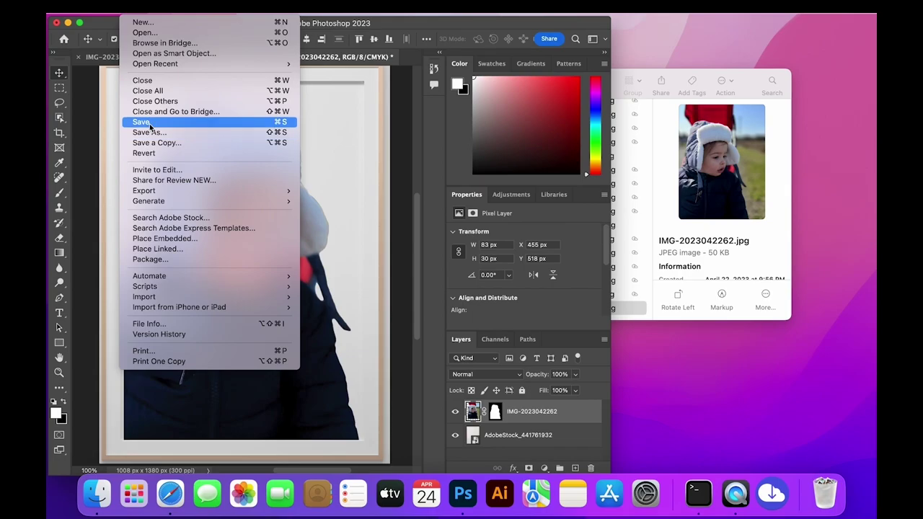
click(149, 122)
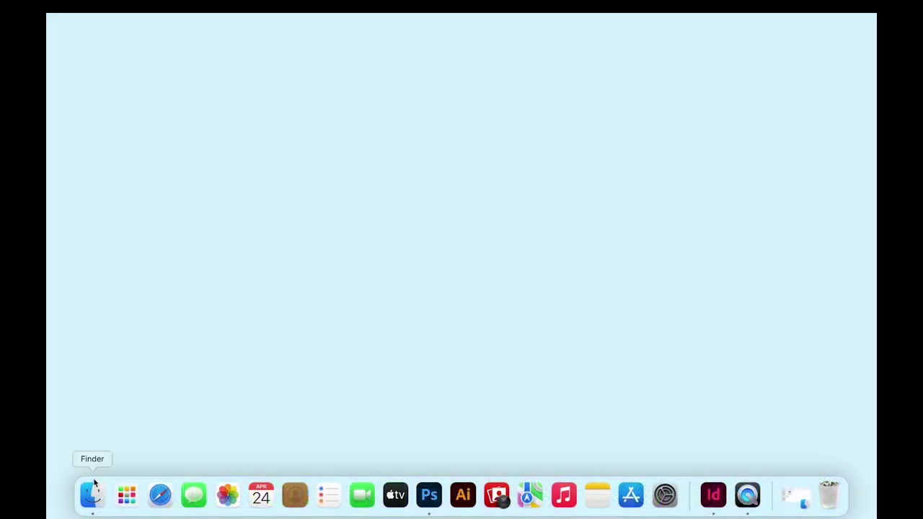
click(92, 494)
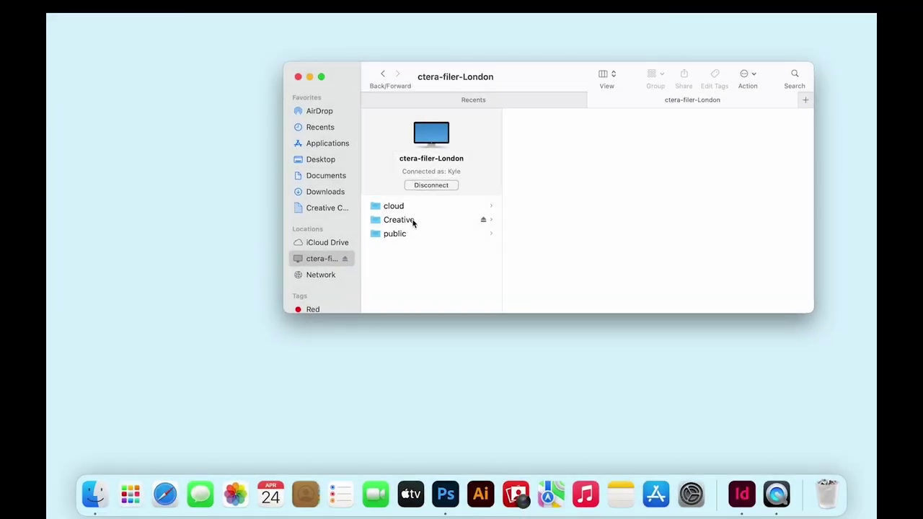
On the London share, go to Creative > Photoshop > Child Health Post to list its files.
click(413, 221)
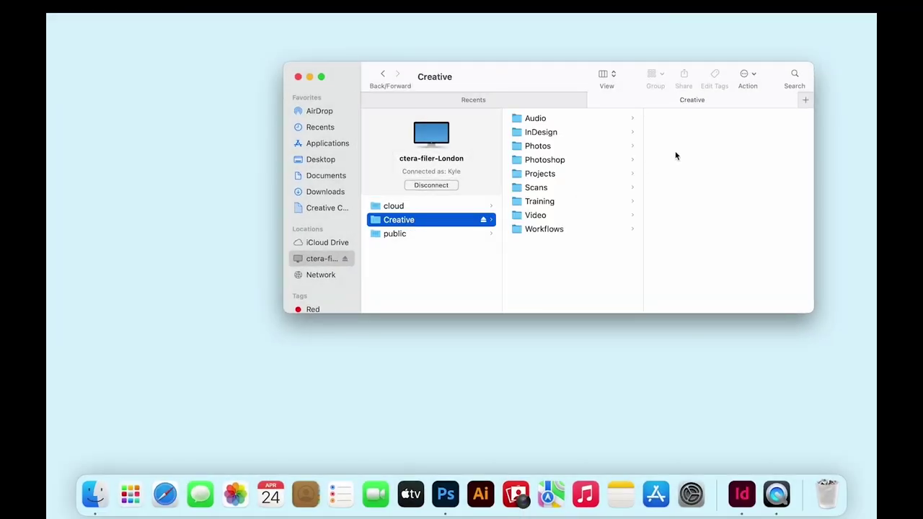
click(545, 160)
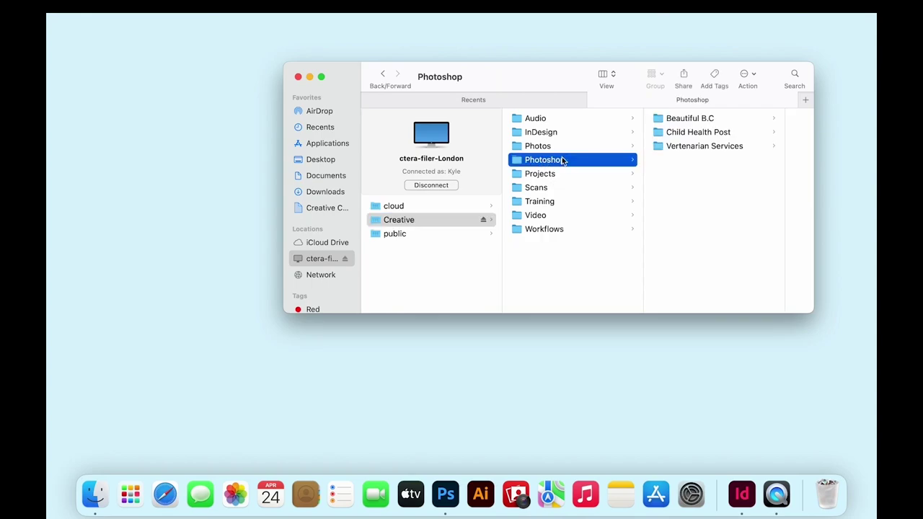
click(705, 134)
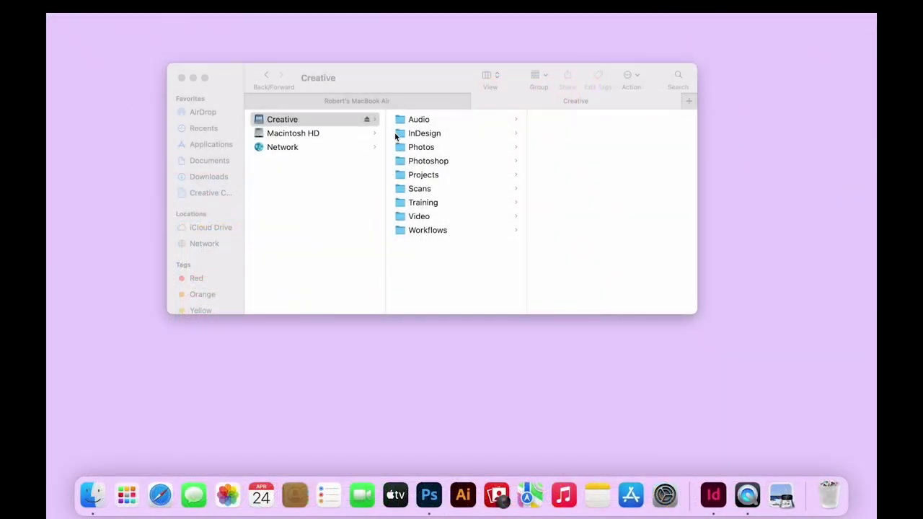
Go to Projects > Social Media Stories and open Children Social Media Stories.jpg.
click(423, 175)
click(574, 120)
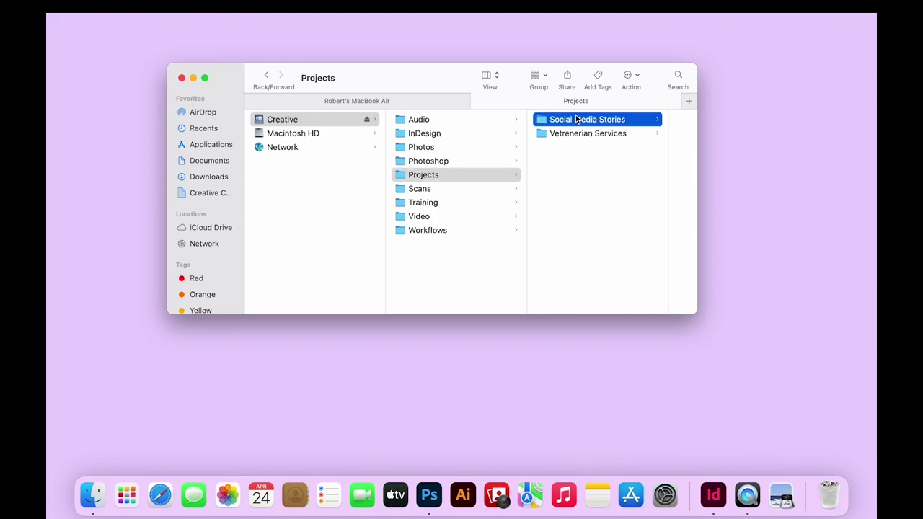
click(620, 119)
double_click(620, 119)
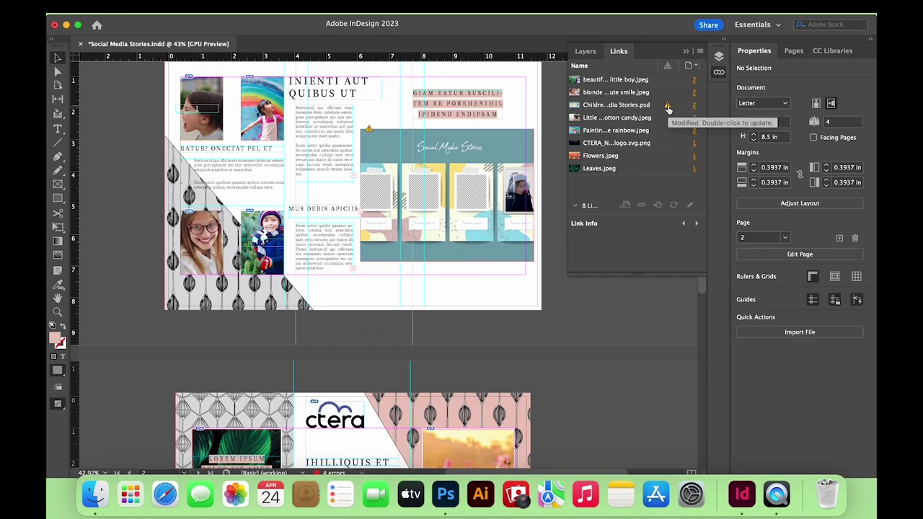
Update the modified Children Social Media Stories.psd link in the Links panel and save the layout.
click(667, 108)
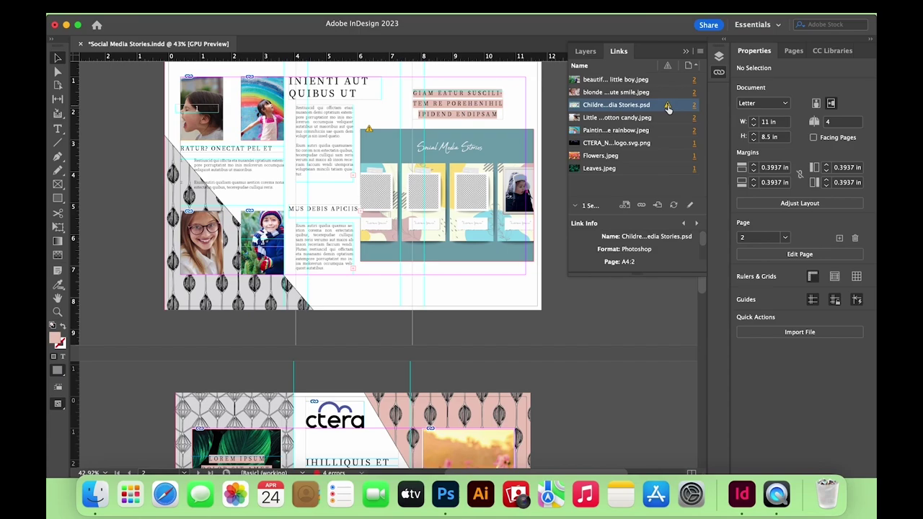
double_click(667, 106)
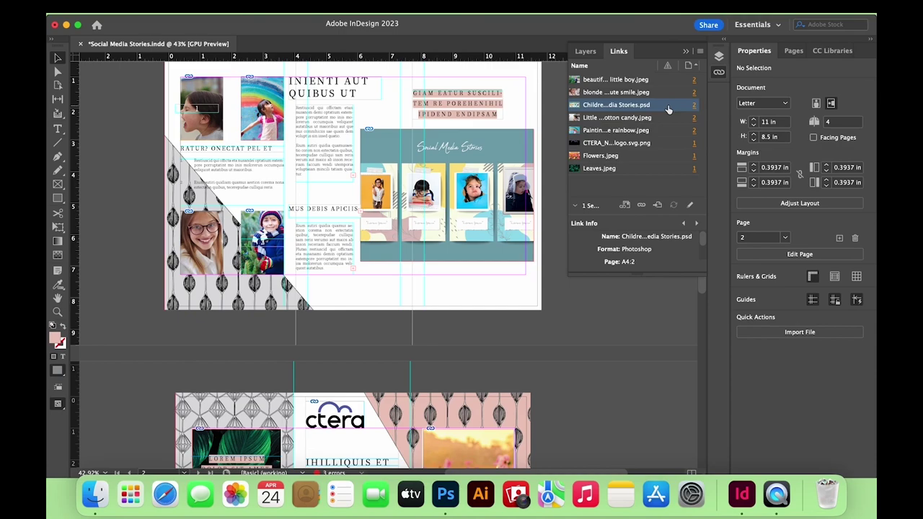
click(624, 53)
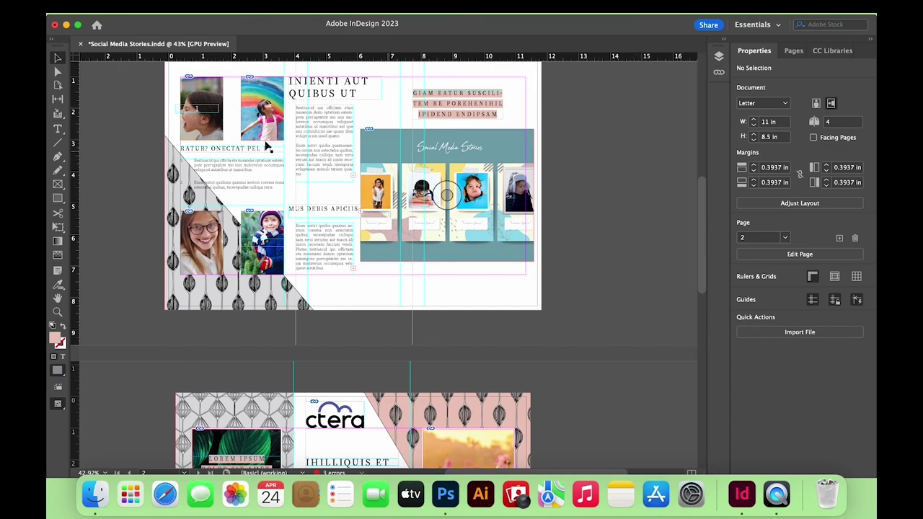
click(130, 13)
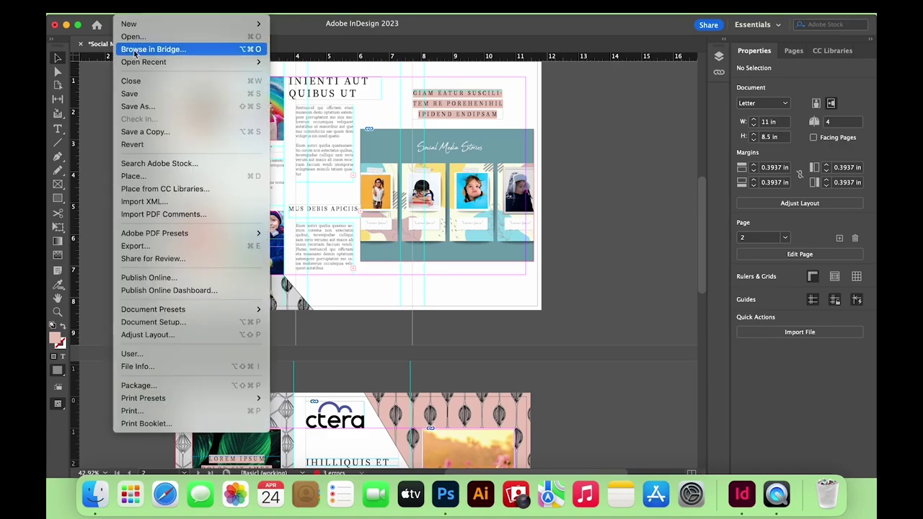
click(132, 94)
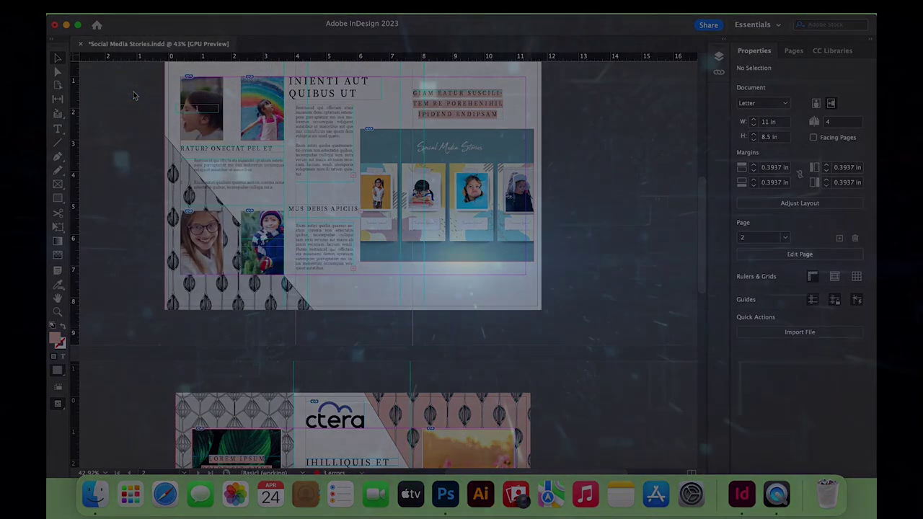